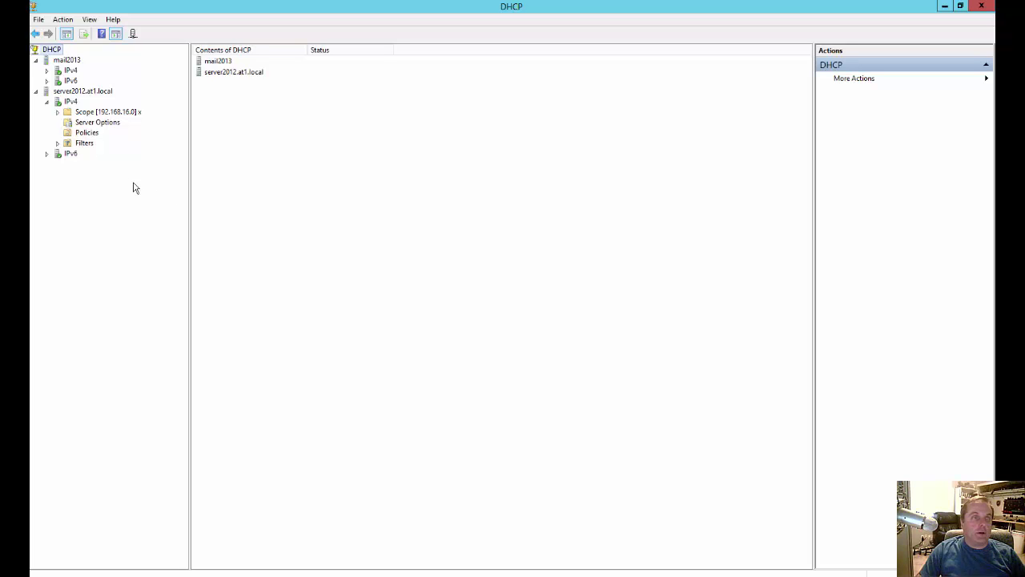
# Expand the 192.168.16.0 scope under server2012.at1.local and view its address pool
pyautogui.click(85, 93)
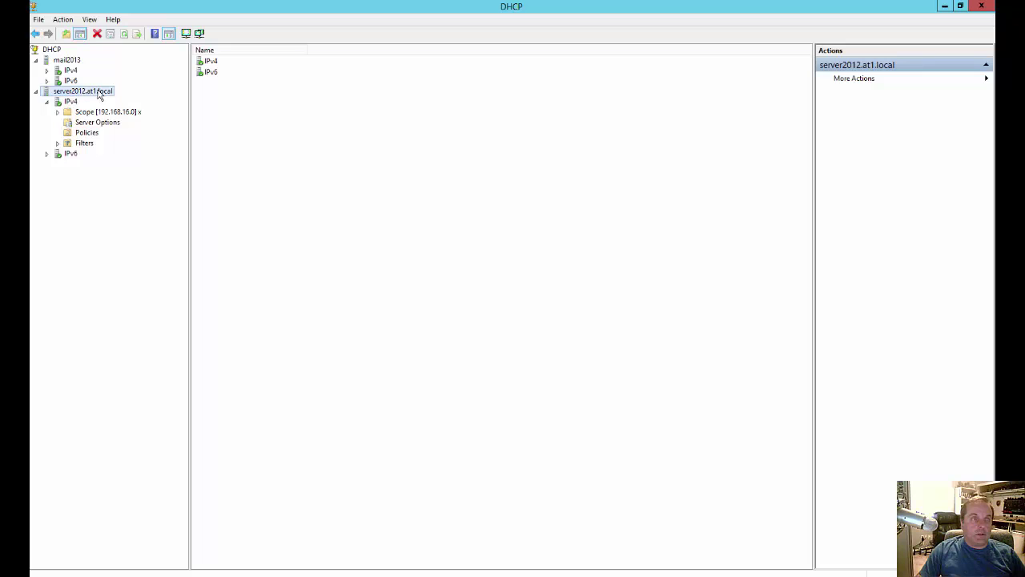
pyautogui.doubleClick(96, 114)
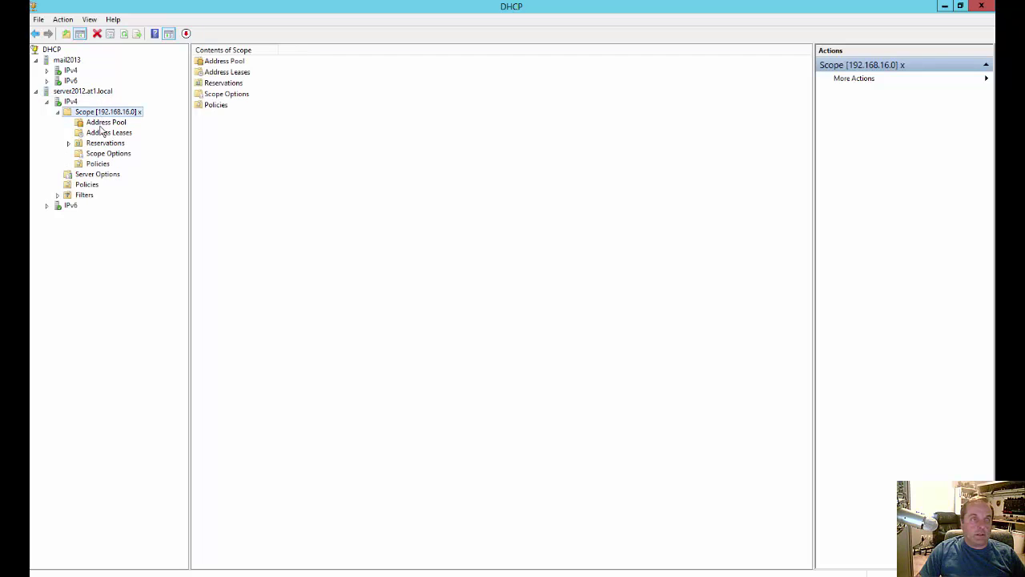
pyautogui.click(99, 122)
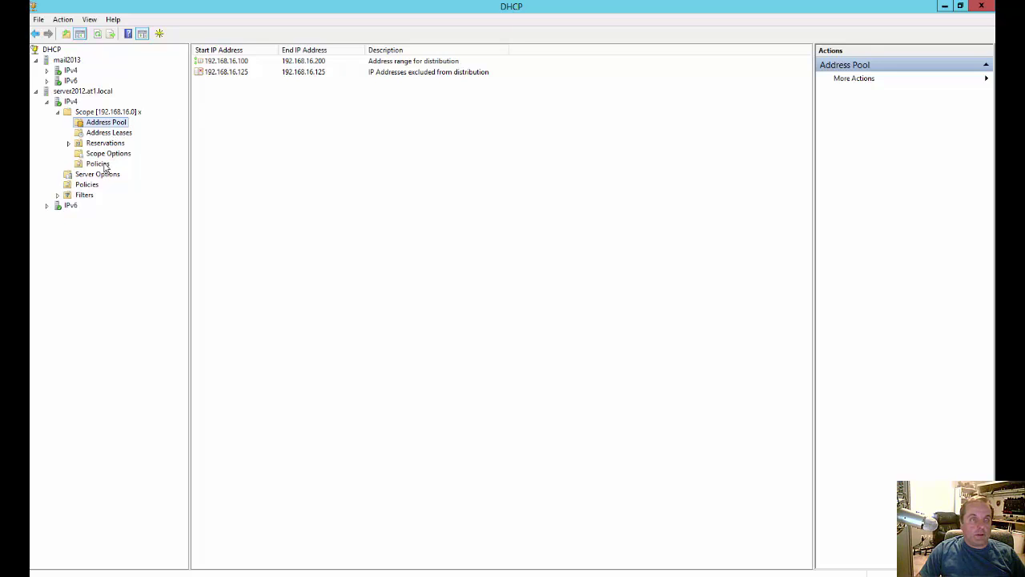
# Review the configured scope options of the 192.168.16.0 scope and look through the available options without changing any
pyautogui.click(105, 156)
pyautogui.rightClick(105, 160)
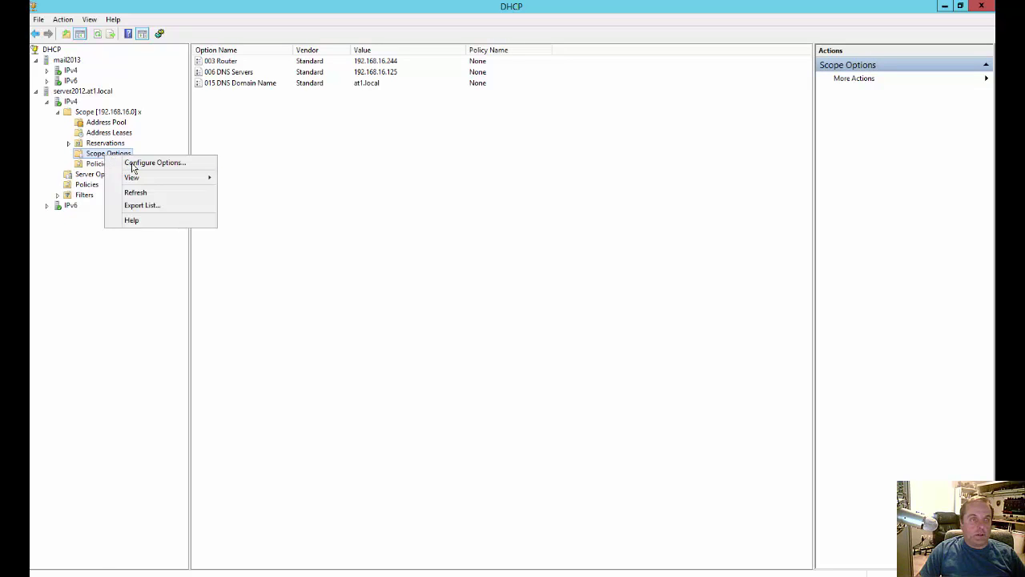
pyautogui.click(134, 163)
pyautogui.moveTo(609, 223); pyautogui.dragTo(611, 243)
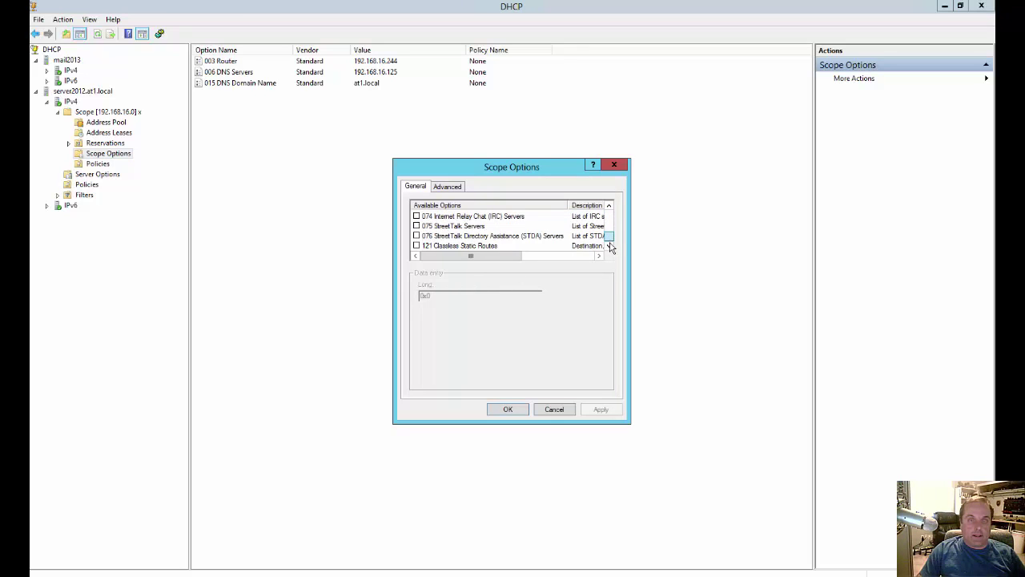
pyautogui.click(554, 410)
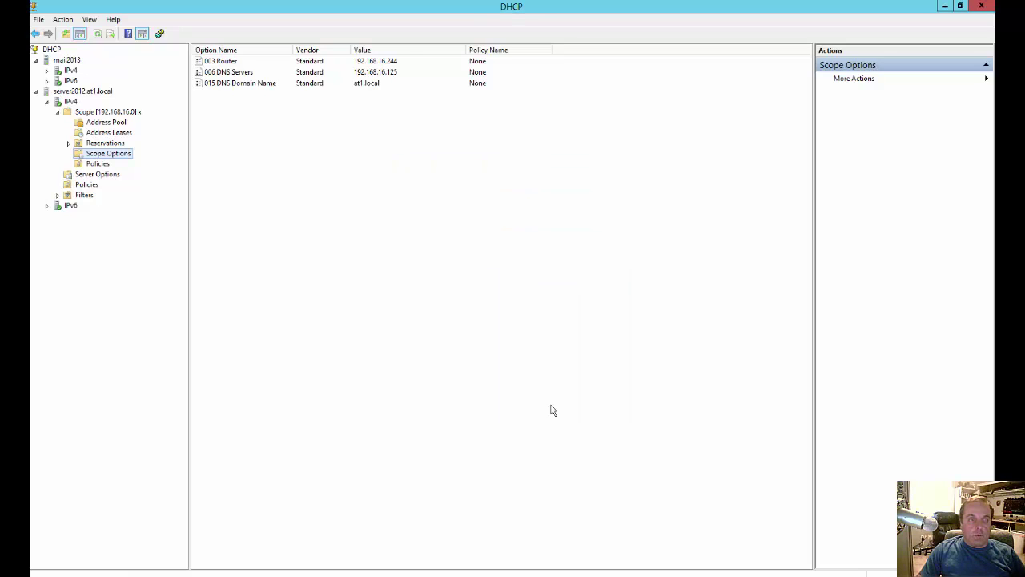
pyautogui.rightClick(123, 161)
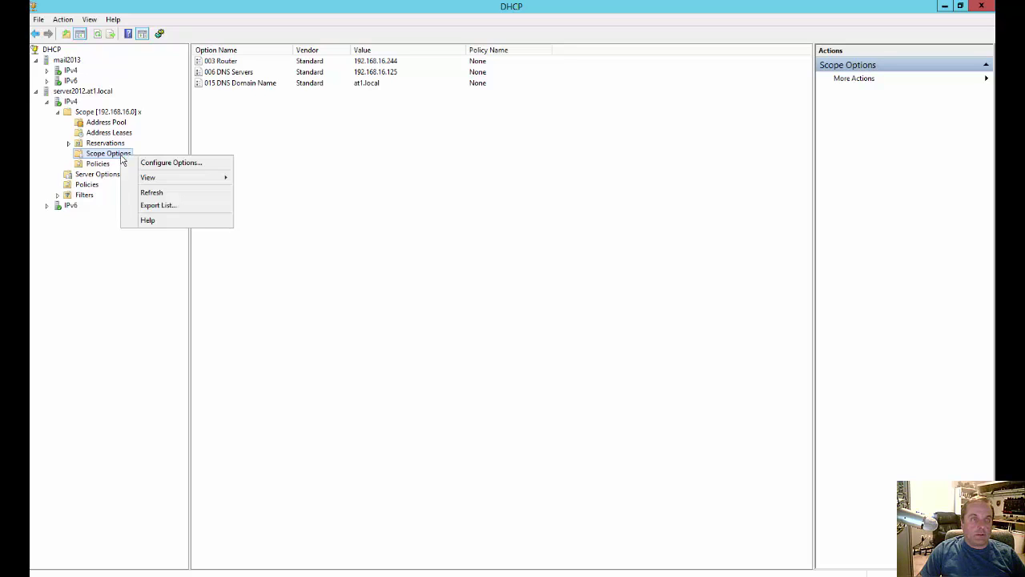
pyautogui.click(83, 112)
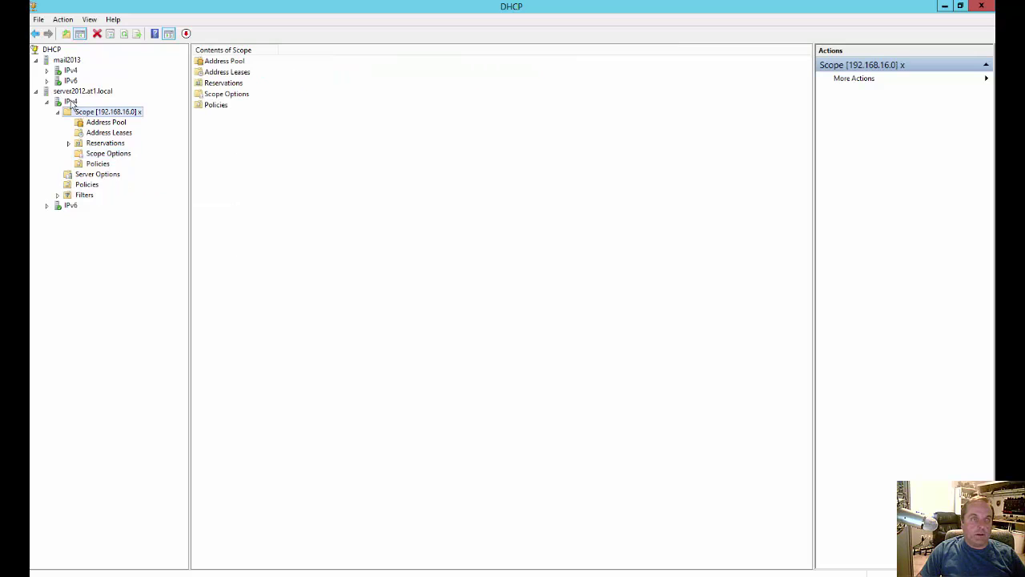
# Start a new predefined DHCP standard option for the IPv4 node of server2012.at1.local and name it IPPhones
pyautogui.rightClick(70, 101)
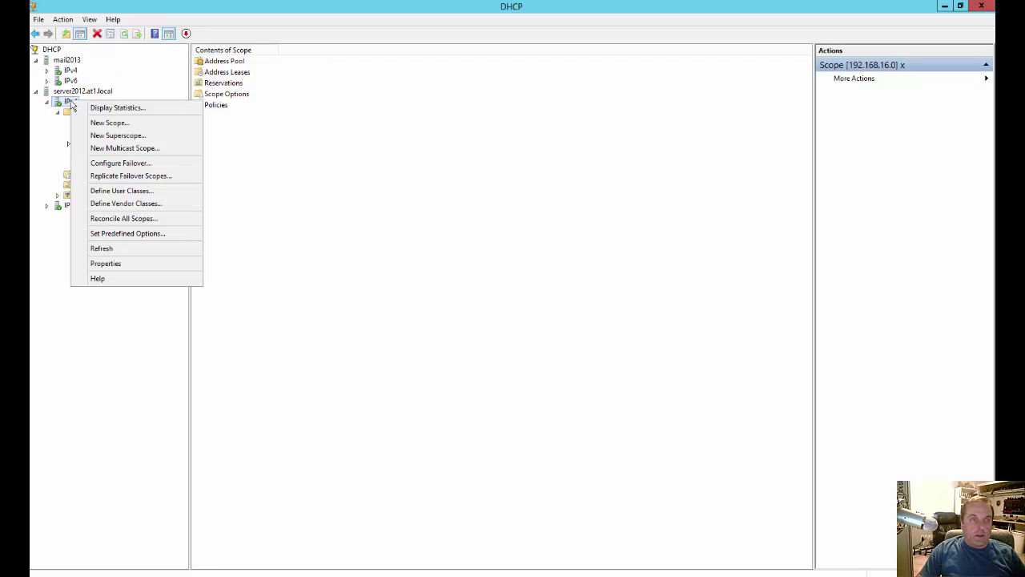
pyautogui.click(157, 235)
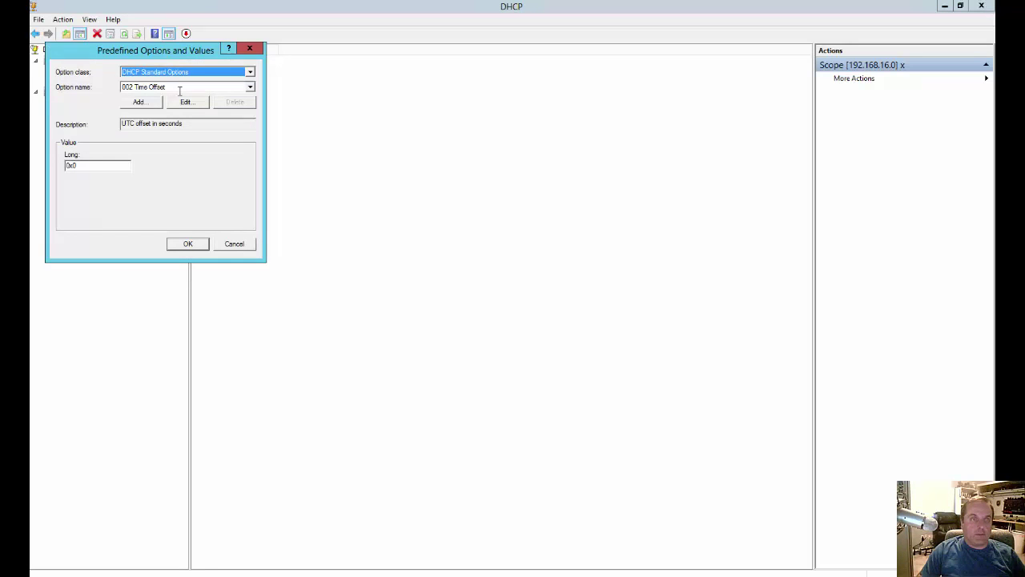
pyautogui.moveTo(169, 48); pyautogui.dragTo(457, 75)
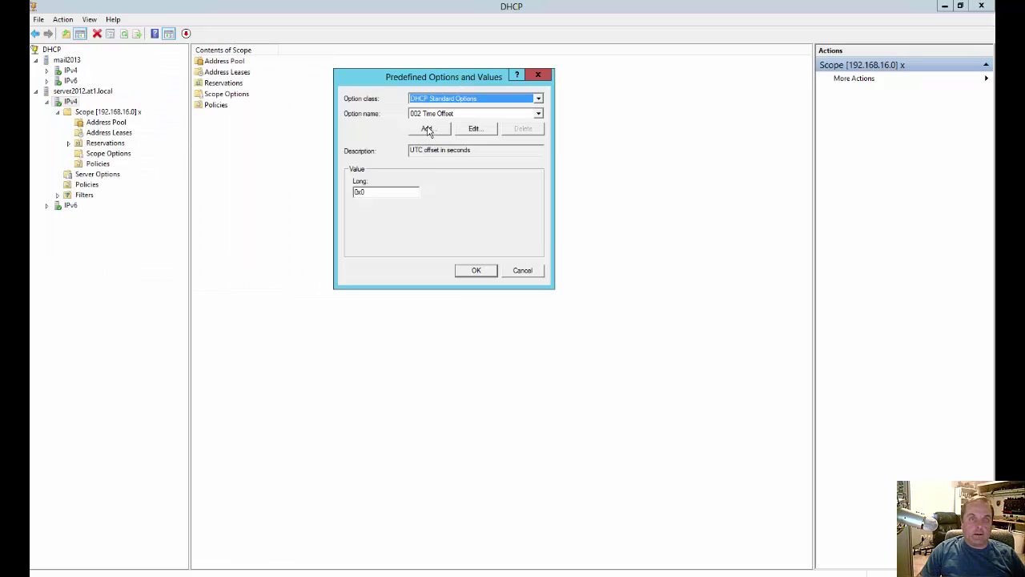
pyautogui.click(429, 130)
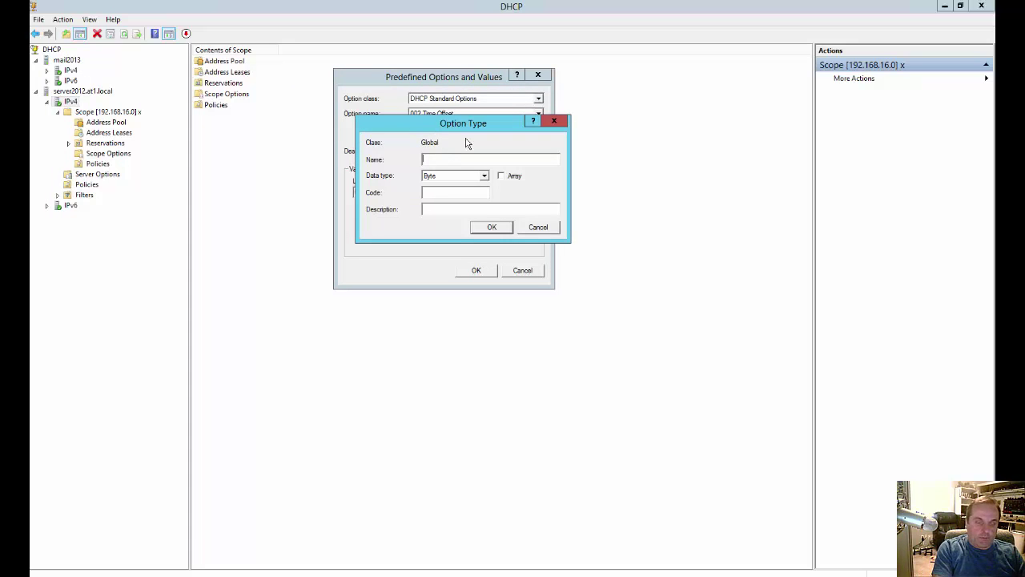
pyautogui.write('IPPh')
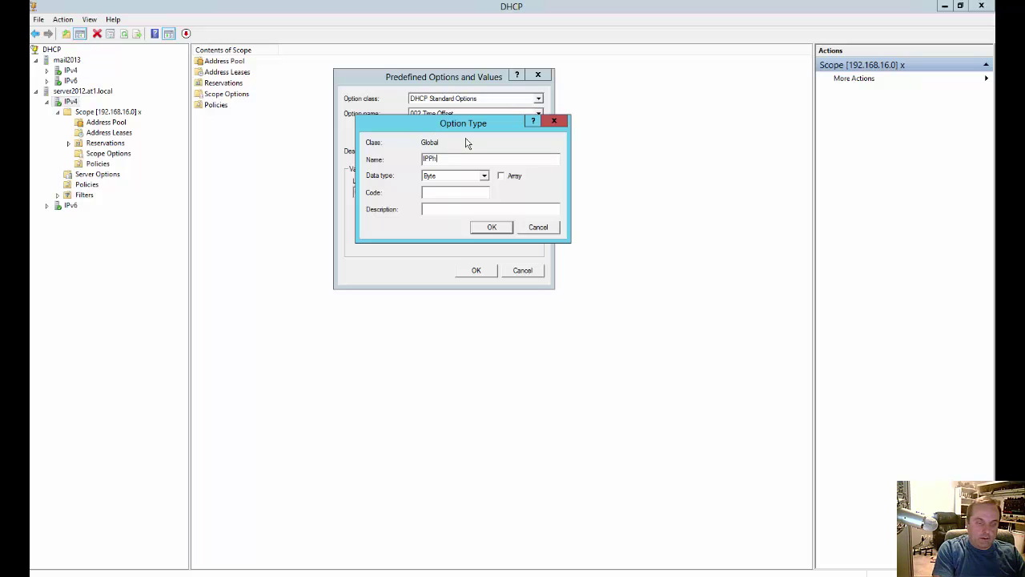
pyautogui.write('ones')
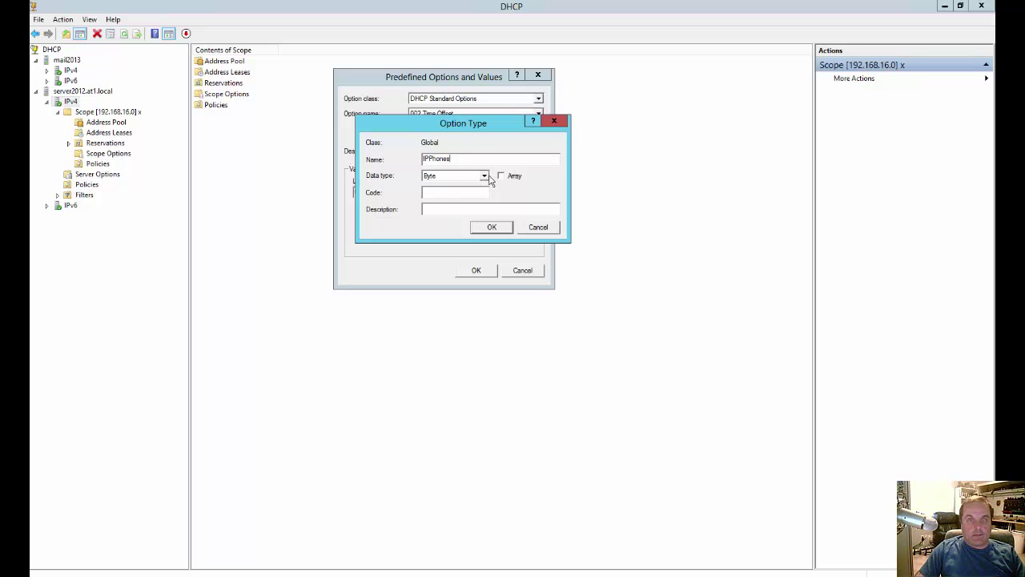
# Set the IPPhones option's data type to String and its code to 156, and add it
pyautogui.click(484, 177)
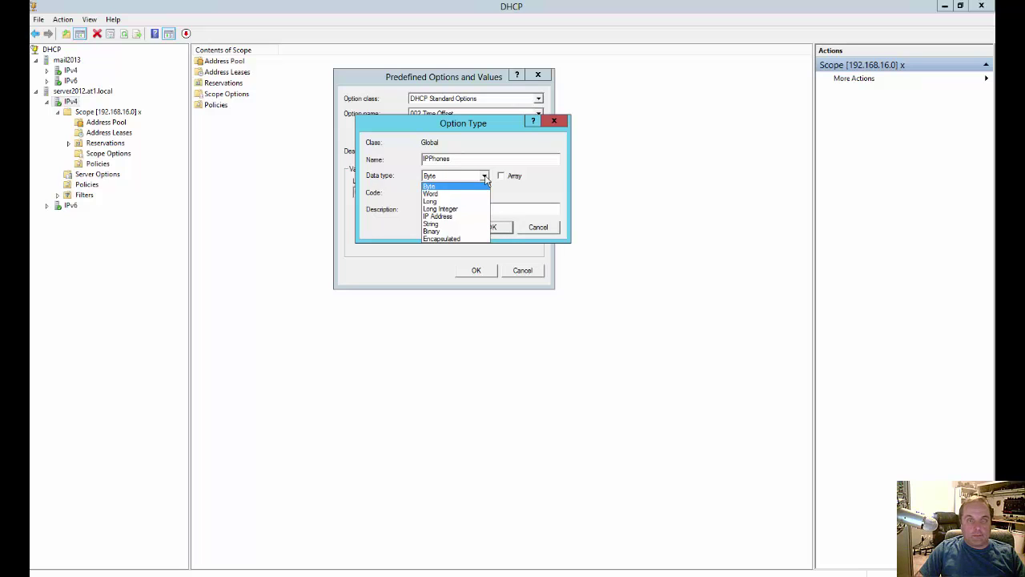
pyautogui.click(471, 224)
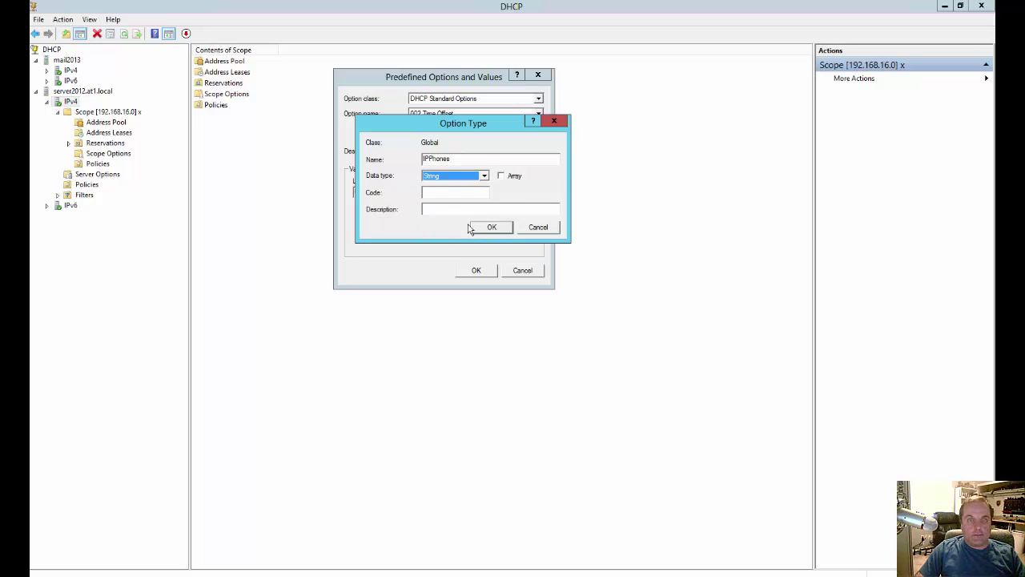
pyautogui.click(440, 194)
pyautogui.write('15')
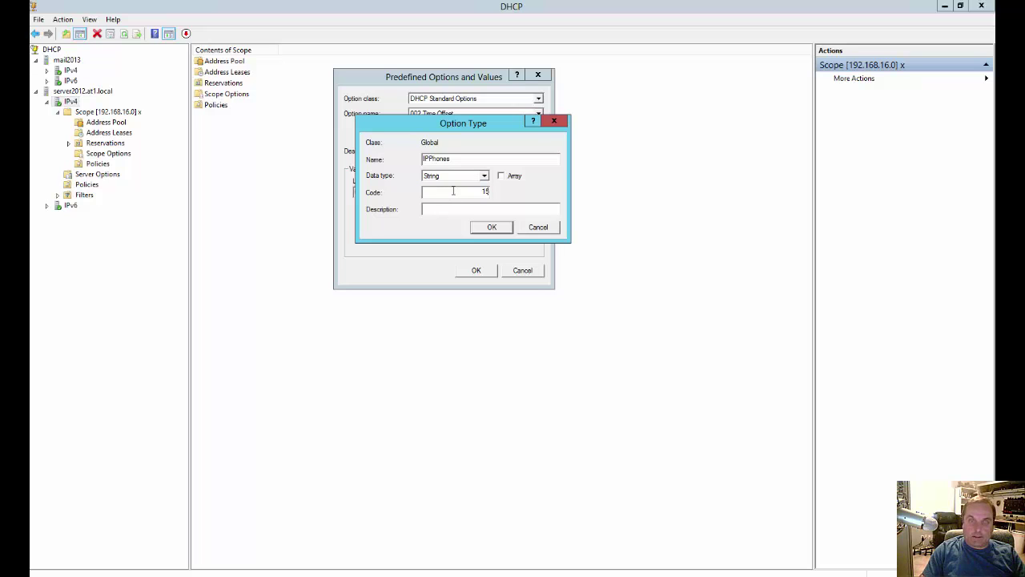
pyautogui.write('6')
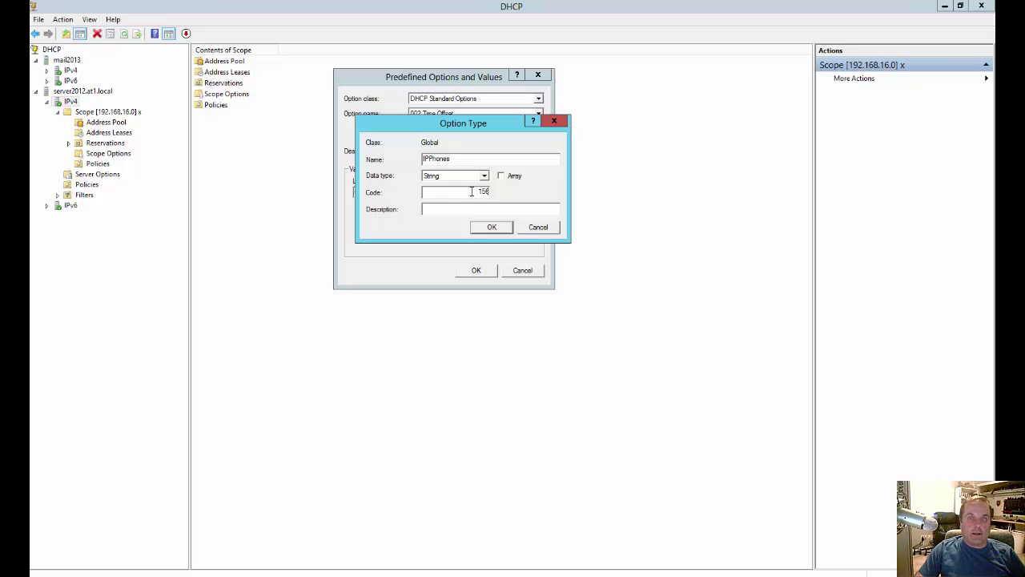
pyautogui.click(487, 229)
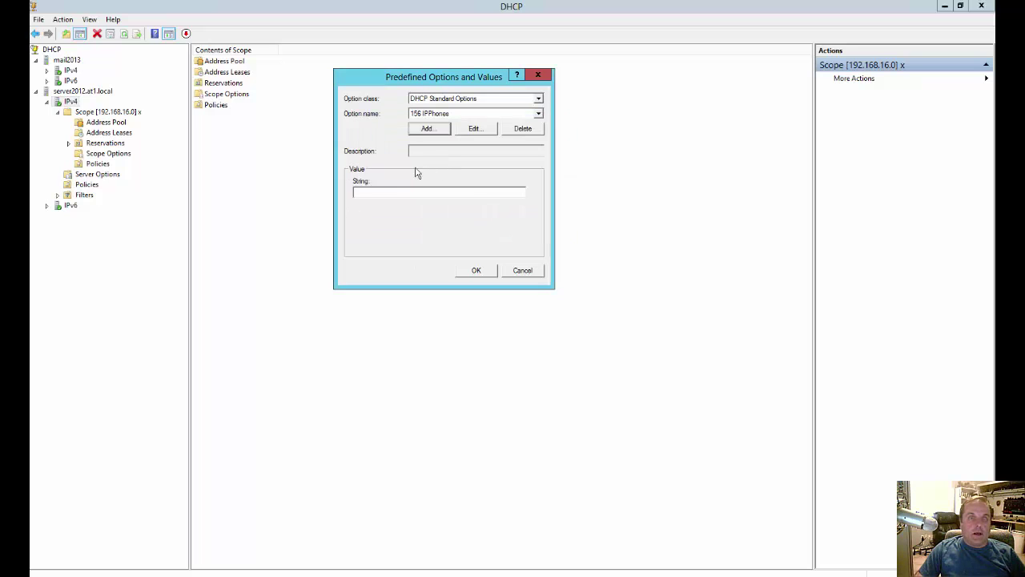
# Switch to Notepad, mark Layer 2 tagging as "on" and add the line "ftpservers=10.50.0.11,layer2tagging=1,vlanid=50"
pyautogui.click(381, 193)
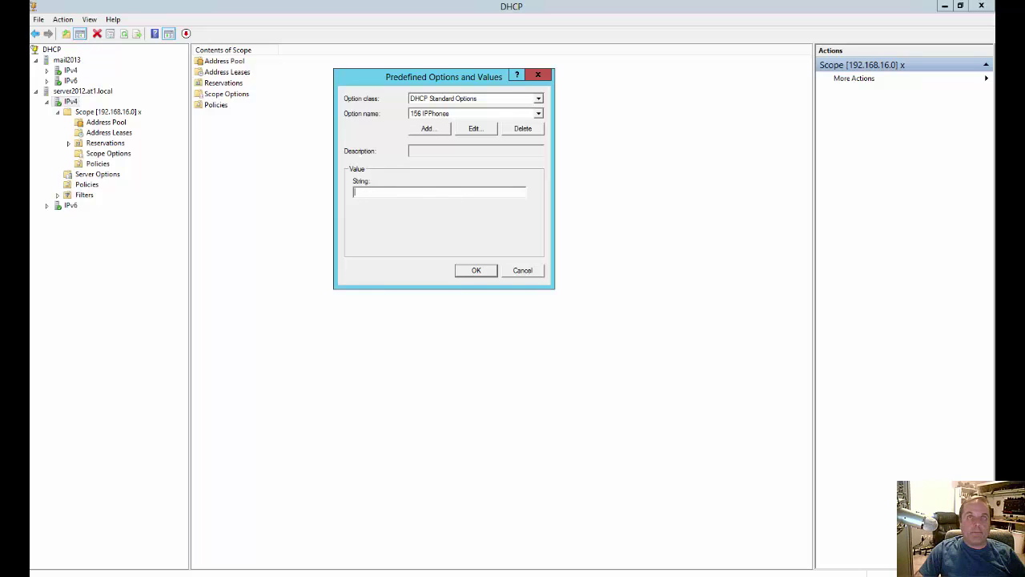
pyautogui.hotkey('alt', 'Tab')
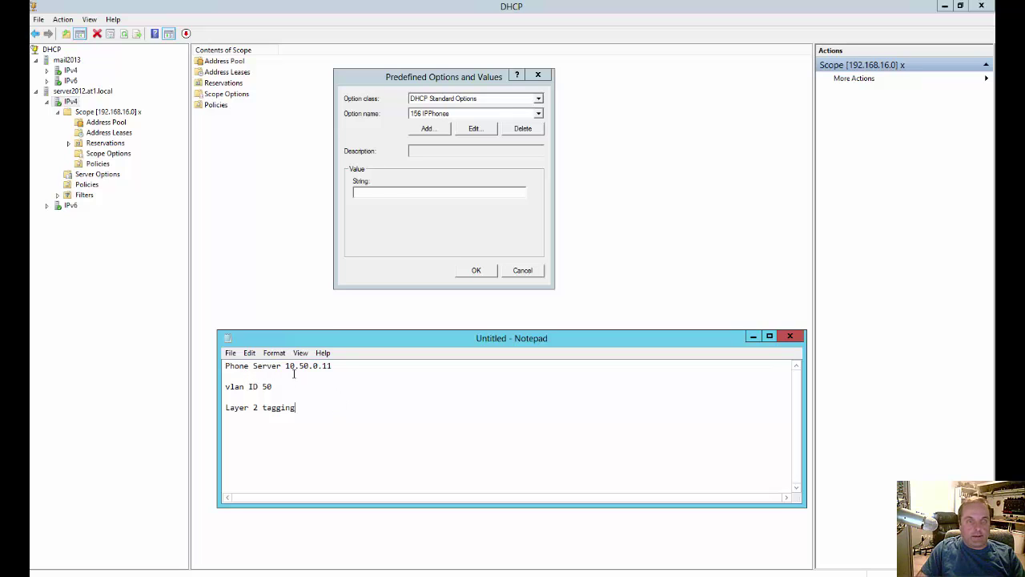
pyautogui.click(350, 366)
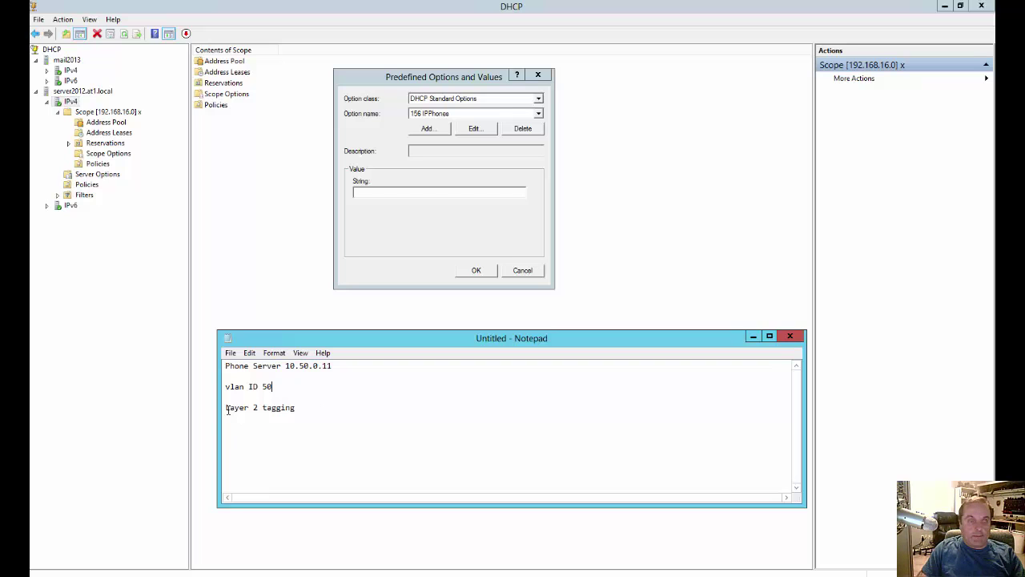
pyautogui.click(318, 407)
pyautogui.write('on')
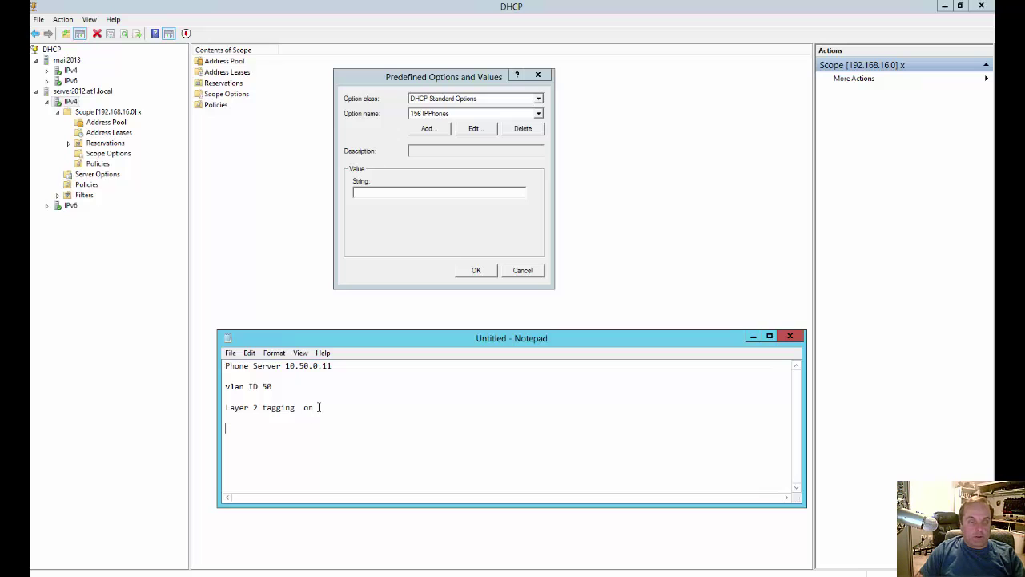
pyautogui.write('ftpservers=10.50.0.11,layer2tagging=1,vlanid=50')
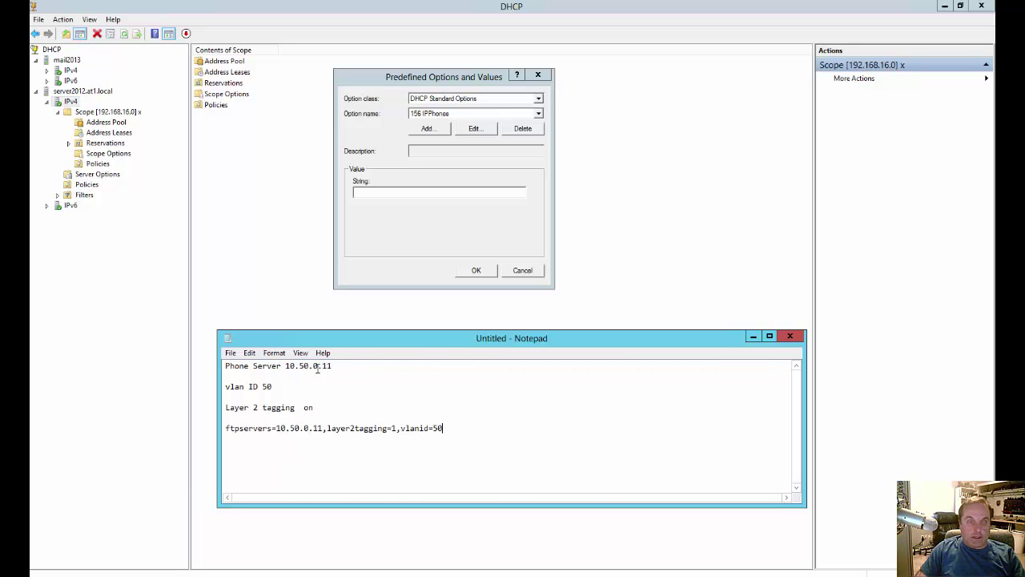
# Examine the phone server address, layer 2 tagging and VLAN ID parts of the option string in the notes
pyautogui.moveTo(333, 367); pyautogui.dragTo(286, 367)
pyautogui.click(314, 441)
pyautogui.moveTo(323, 428); pyautogui.dragTo(398, 428)
pyautogui.click(311, 457)
pyautogui.click(384, 448)
pyautogui.moveTo(401, 428); pyautogui.dragTo(445, 429)
pyautogui.click(466, 429)
# Switch back to DHCP and save "ftpservers=10.50.0.11,layer2tagging=1,vlanid=50" as the string value of predefined option 156 IPPhones
pyautogui.click(437, 191)
pyautogui.write('ftpservers=10.50.0.11.layer2tagging=1.vlanid=50')
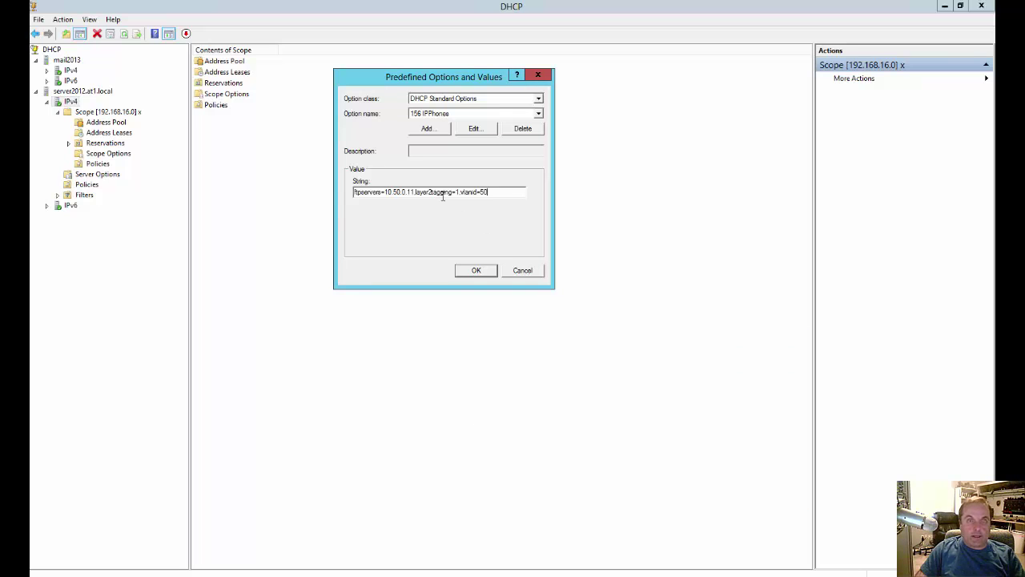
pyautogui.click(475, 272)
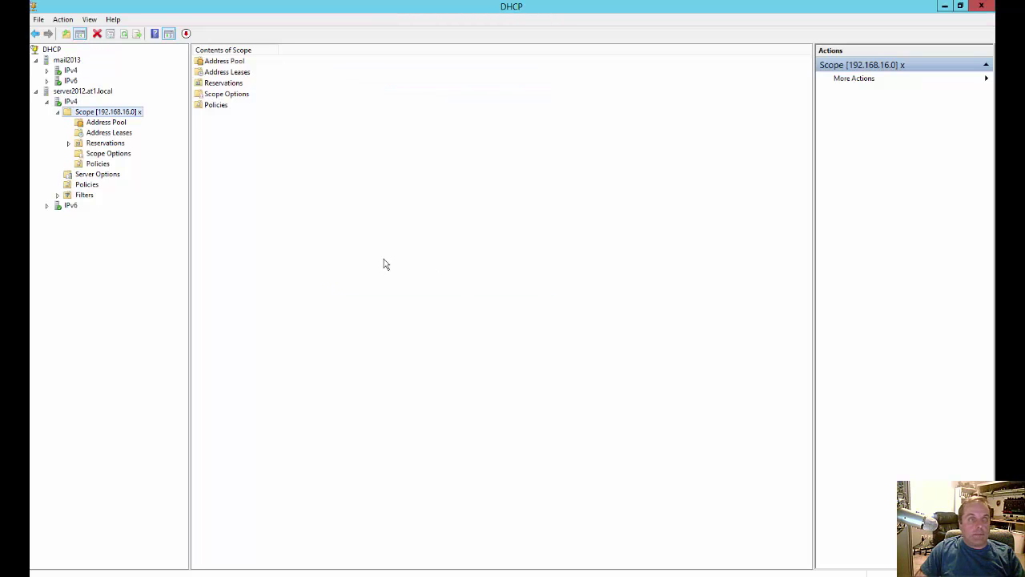
# Enable option 156 IPPhones with its predefined string value in the 192.168.16.0 scope's options and apply it
pyautogui.click(102, 154)
pyautogui.rightClick(103, 157)
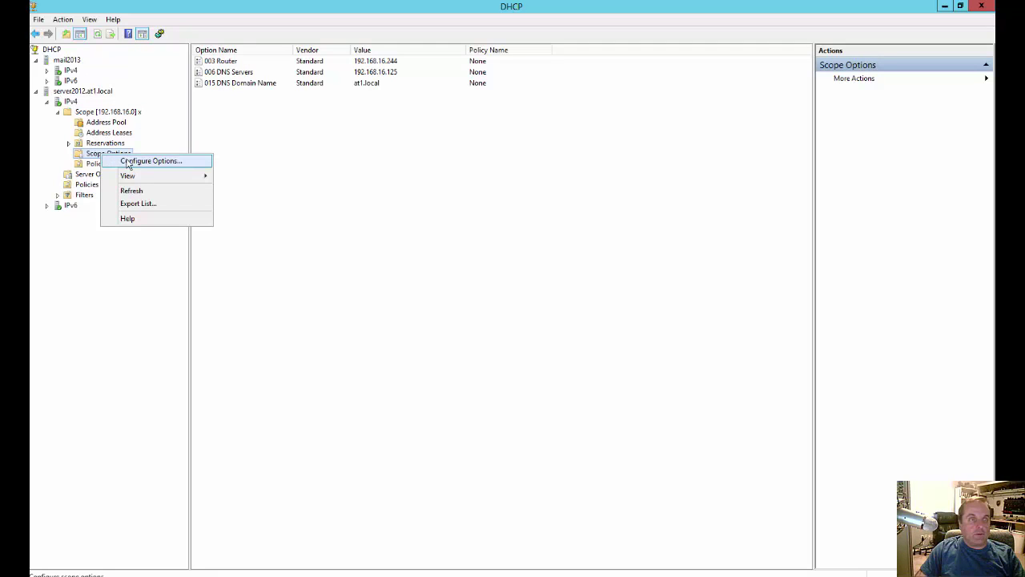
pyautogui.click(128, 163)
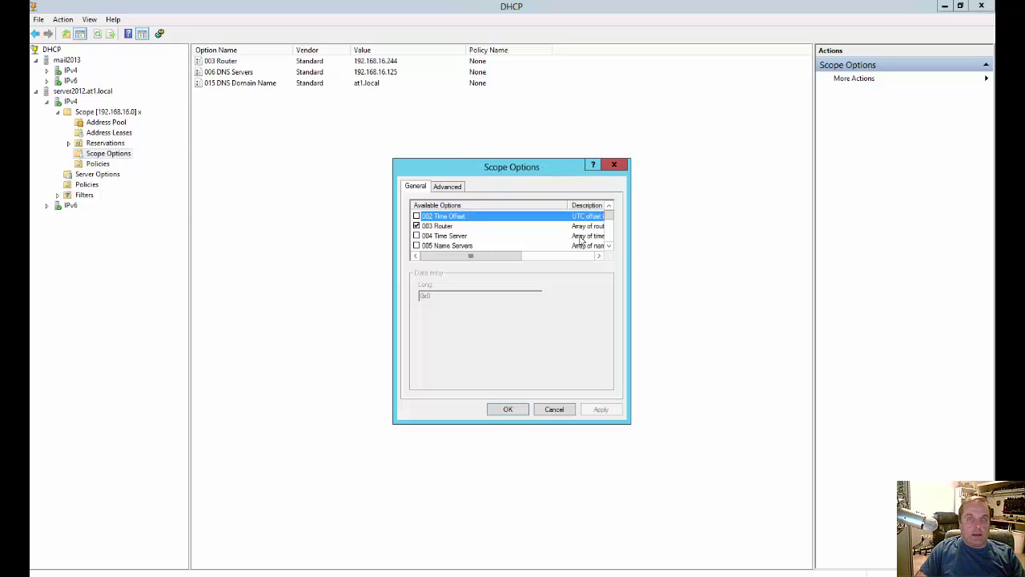
pyautogui.moveTo(610, 216); pyautogui.dragTo(608, 218)
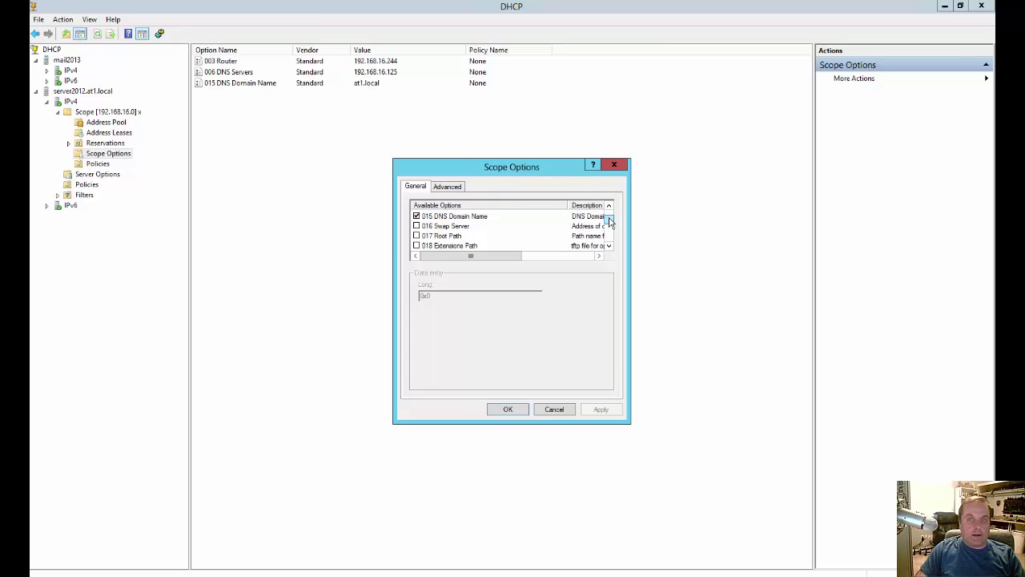
pyautogui.moveTo(609, 222); pyautogui.dragTo(610, 240)
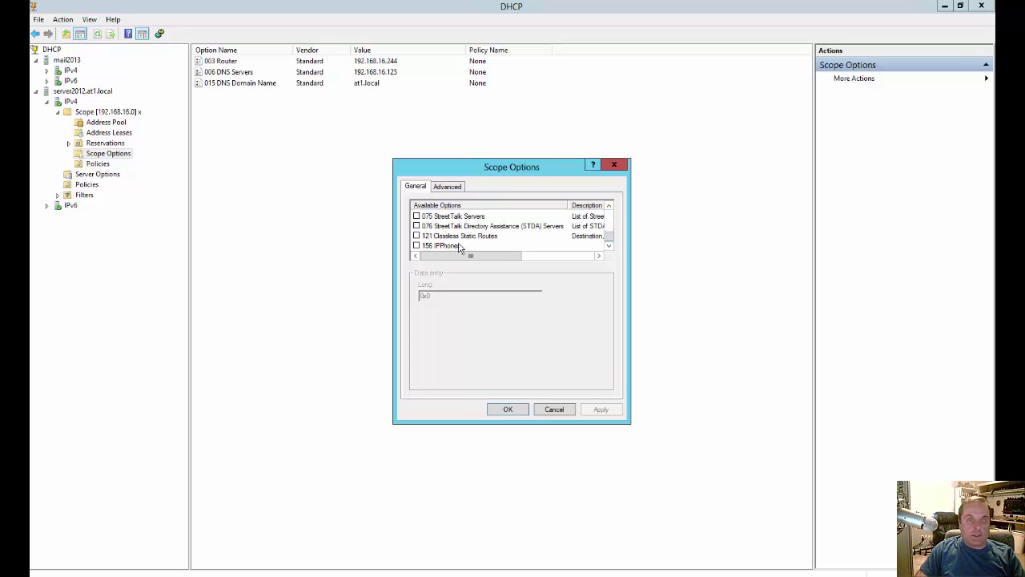
pyautogui.click(417, 246)
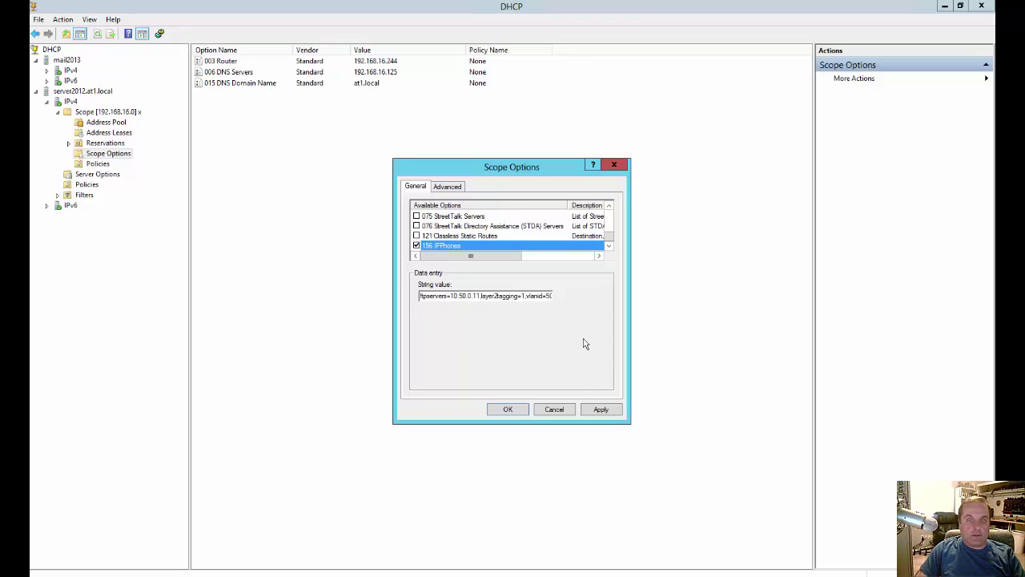
pyautogui.click(608, 411)
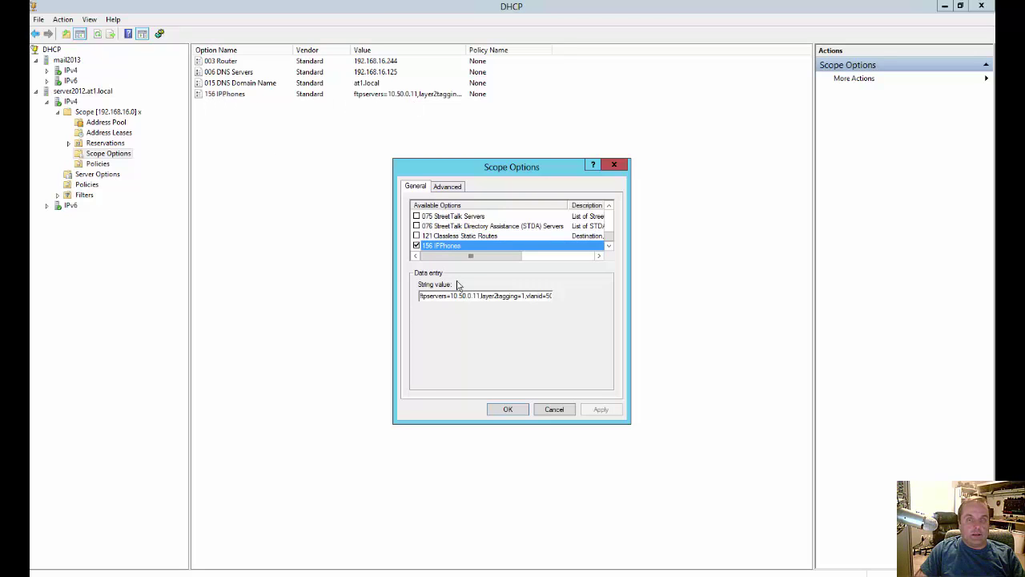
pyautogui.click(510, 410)
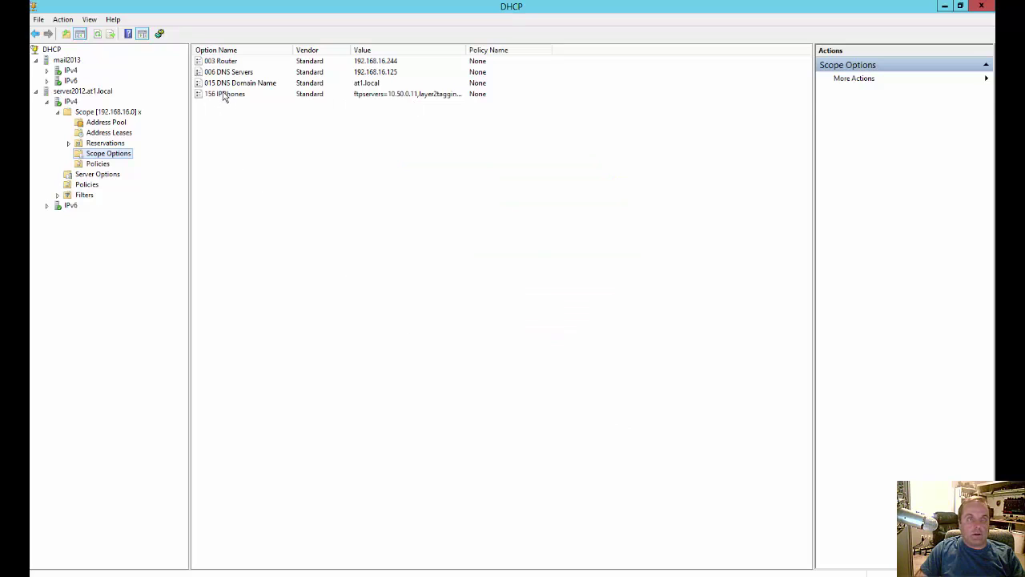
pyautogui.click(225, 95)
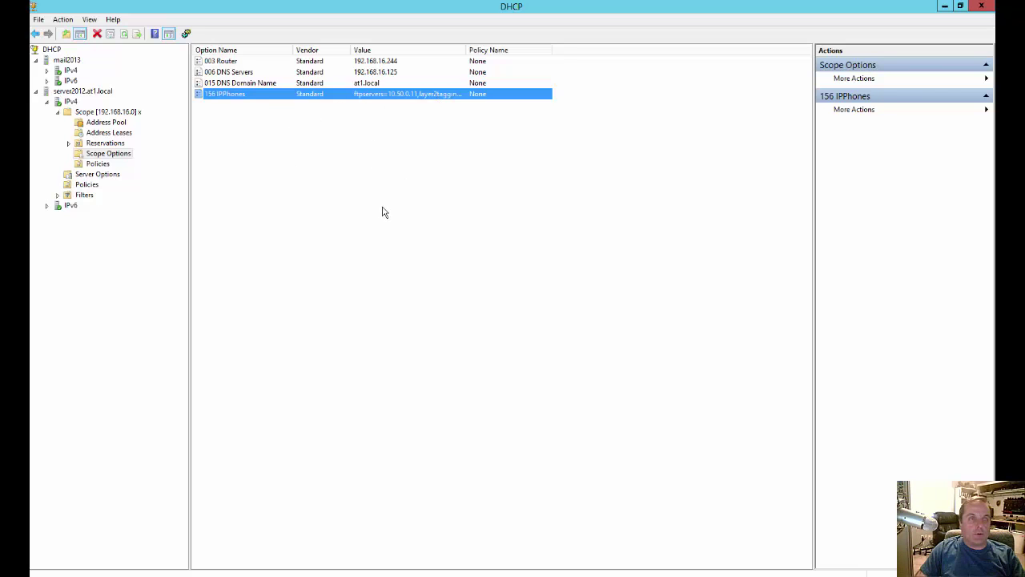
pyautogui.click(260, 128)
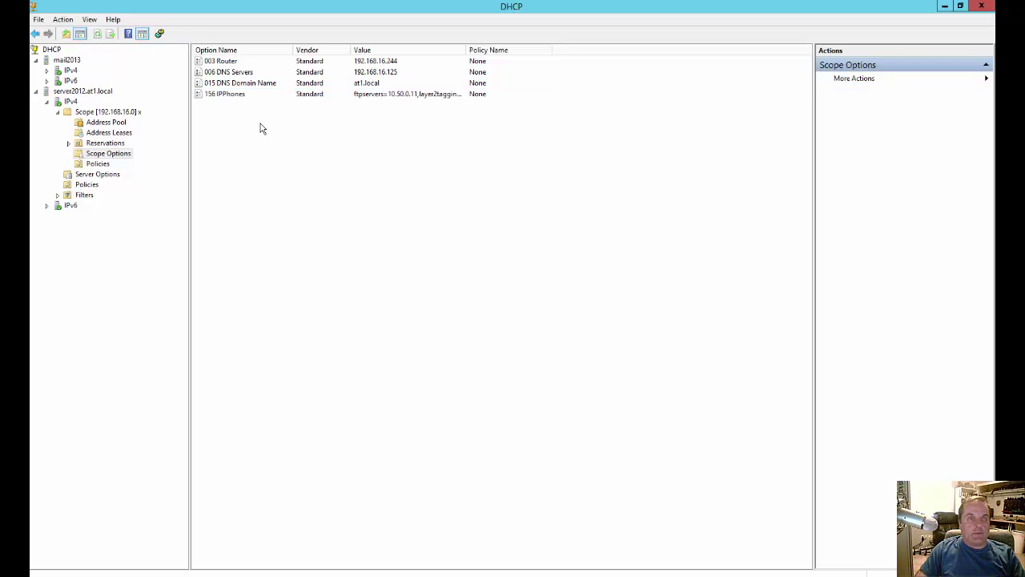
pyautogui.rightClick(234, 125)
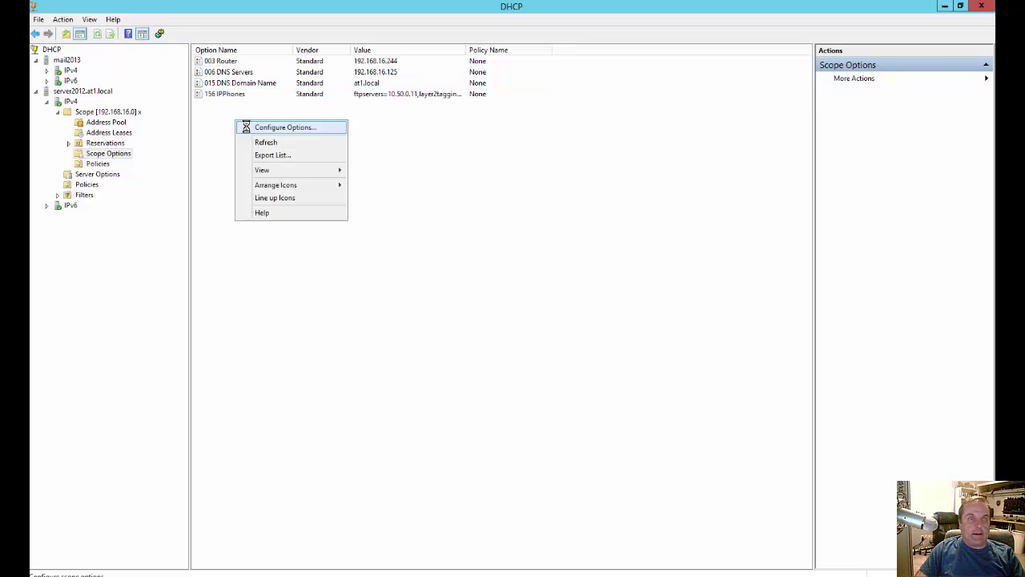
pyautogui.click(246, 126)
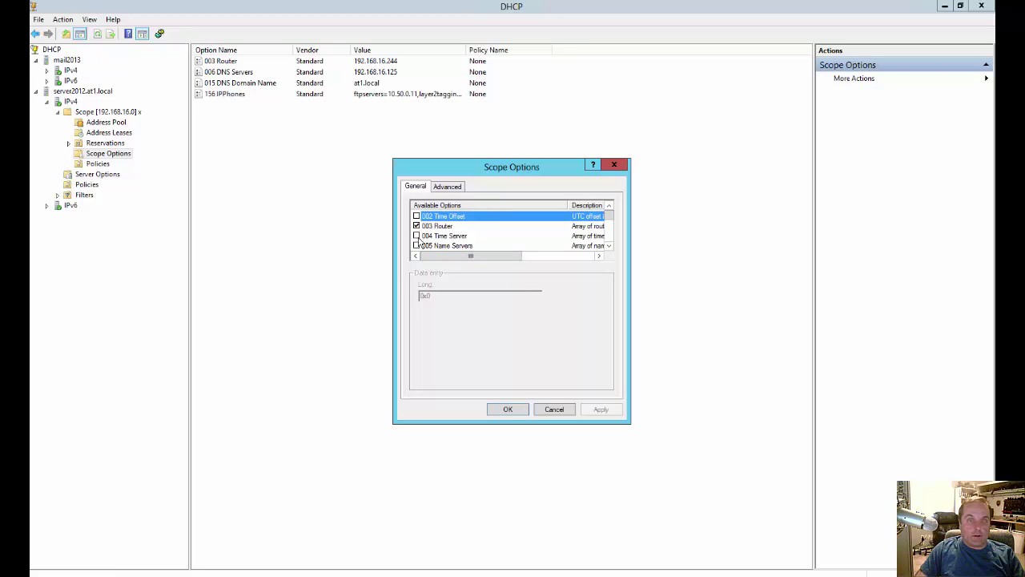
pyautogui.click(417, 236)
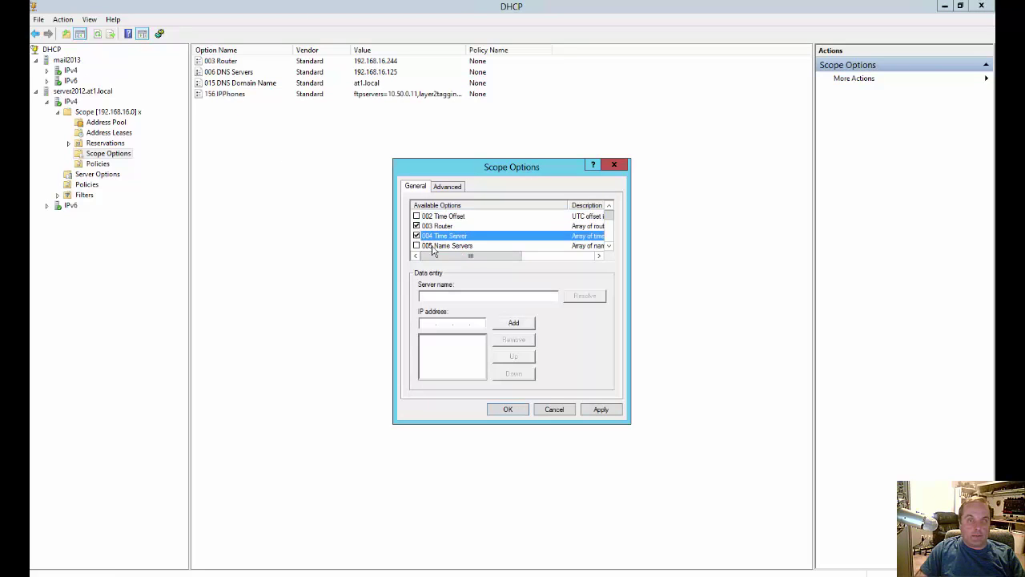
pyautogui.click(443, 325)
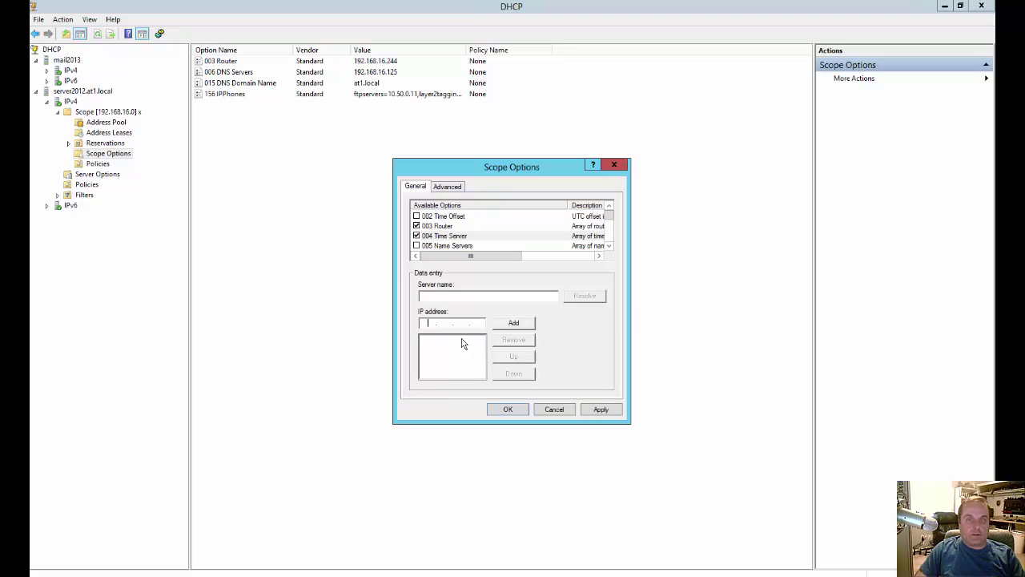
pyautogui.click(556, 411)
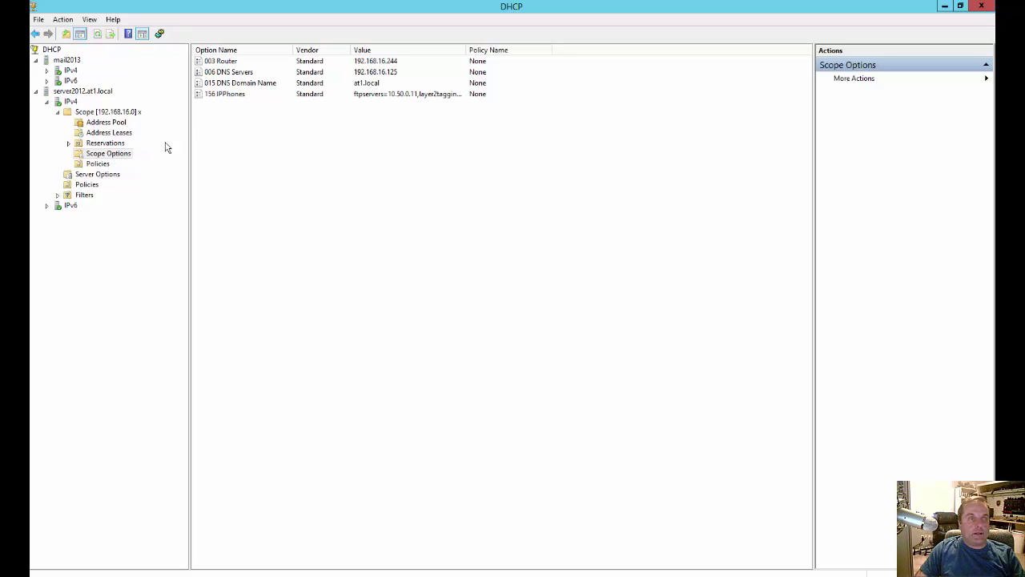
# Show the contents of the IPv4 node under server2012.at1.local
pyautogui.rightClick(118, 157)
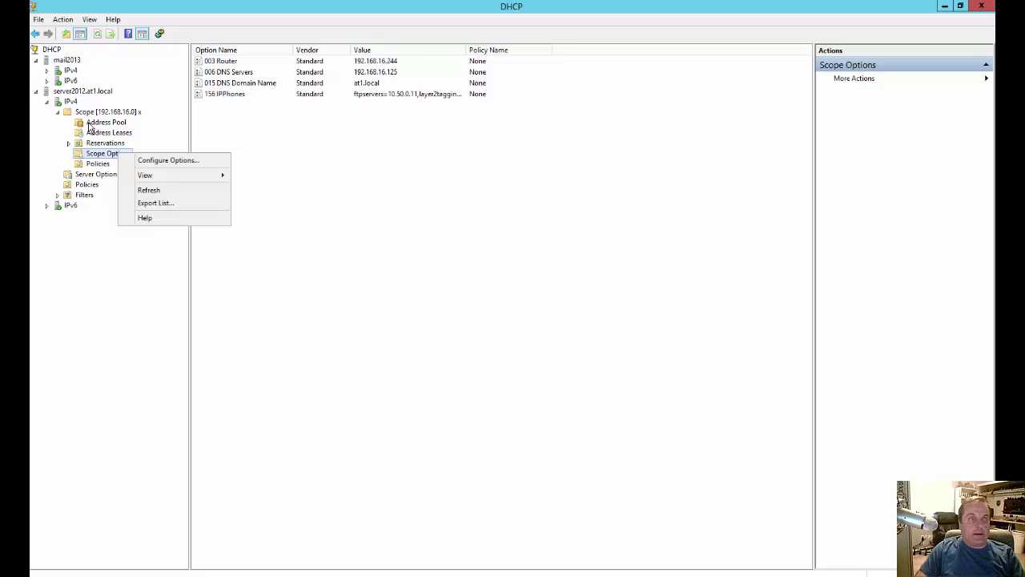
pyautogui.click(72, 105)
pyautogui.click(73, 103)
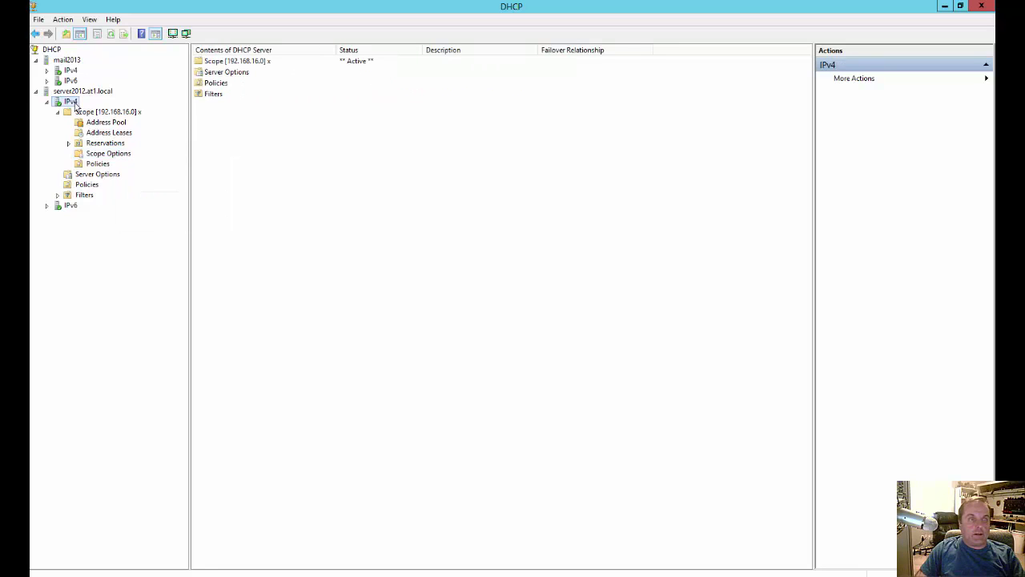